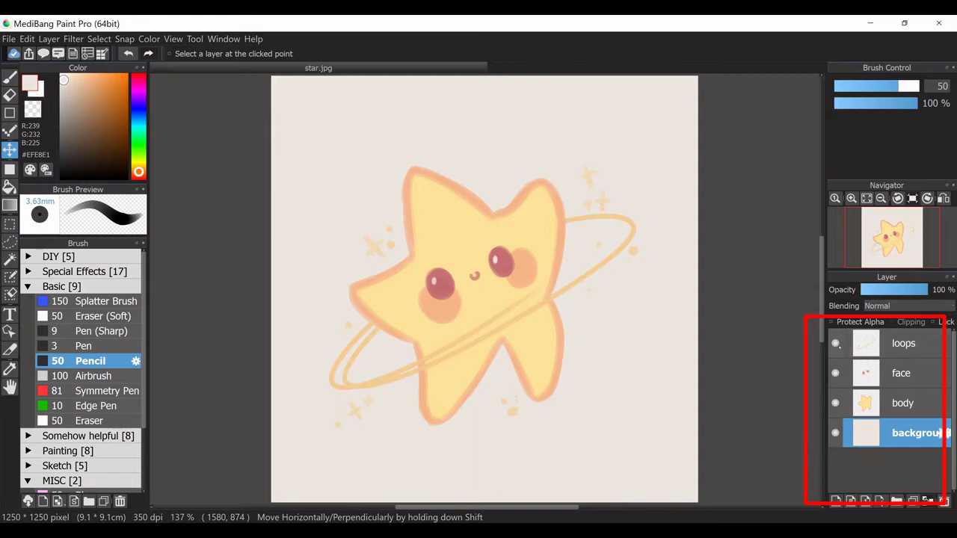
pyautogui.click(836, 373)
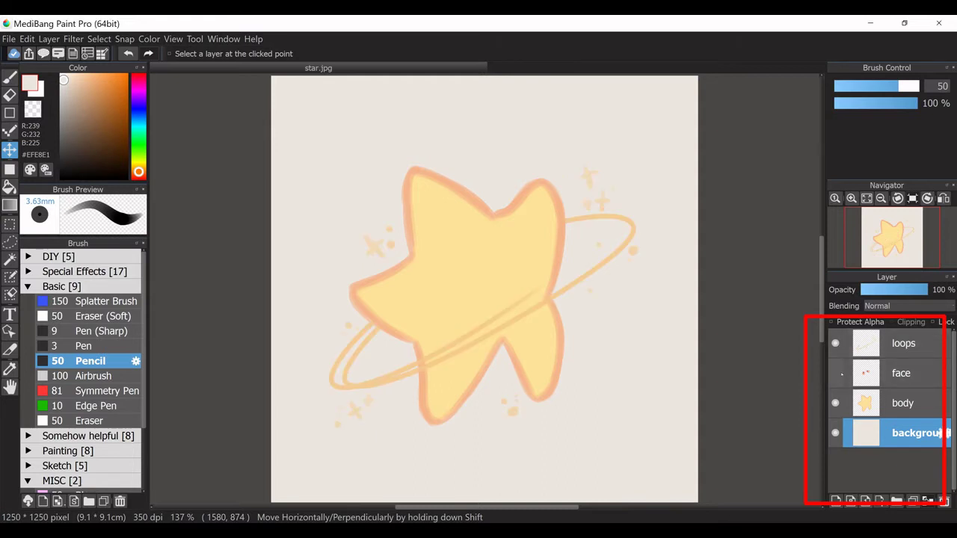
pyautogui.click(836, 373)
pyautogui.click(836, 403)
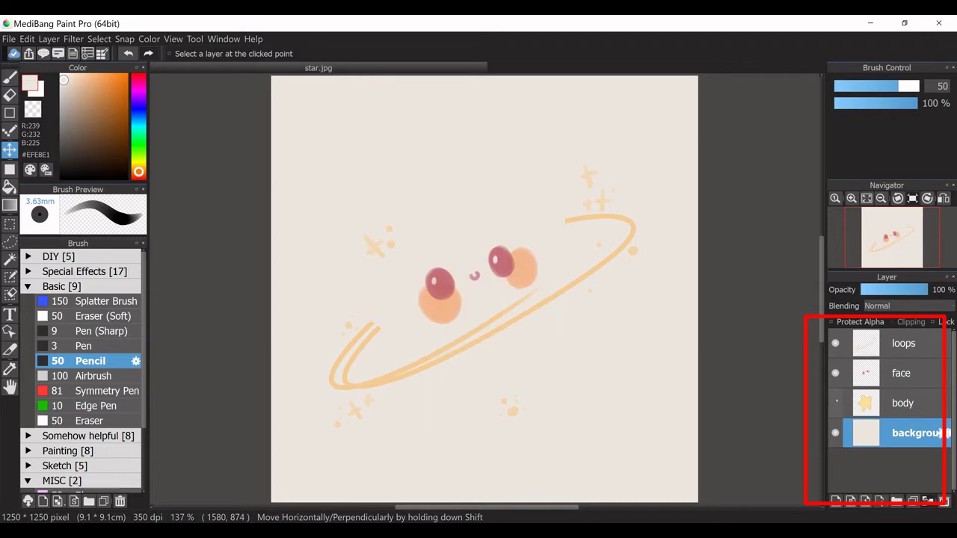
pyautogui.click(836, 403)
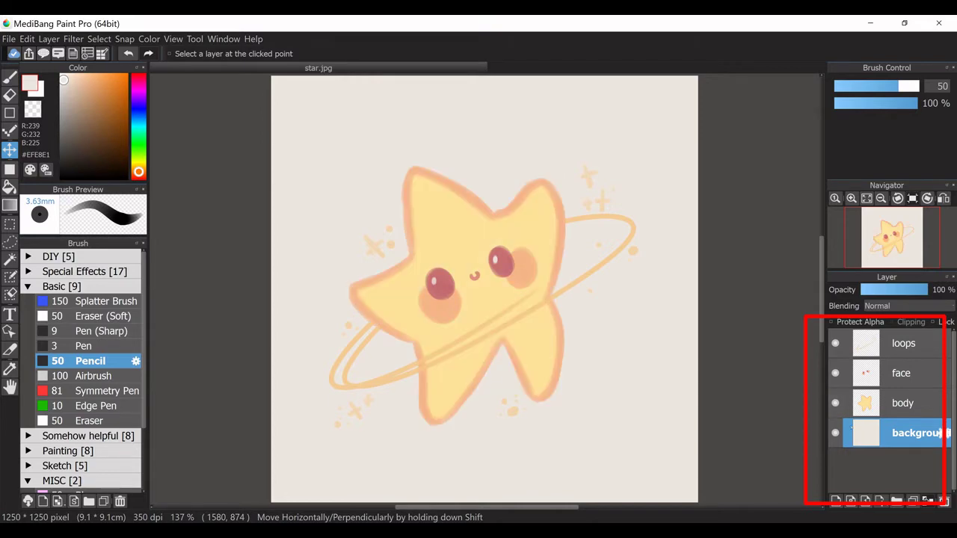
pyautogui.click(836, 433)
pyautogui.click(835, 433)
# Hide the background and duplicate the body, face and loops layers.
pyautogui.click(836, 433)
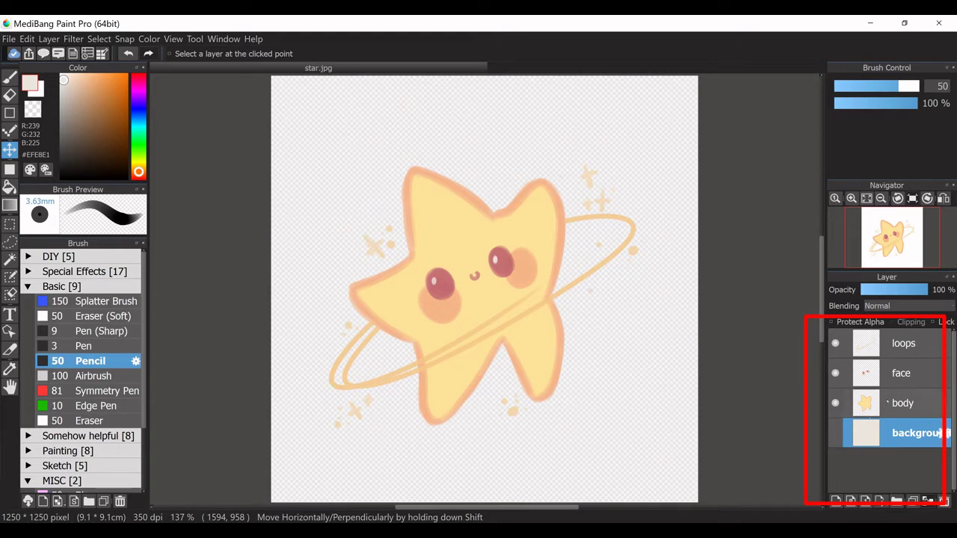
pyautogui.click(884, 409)
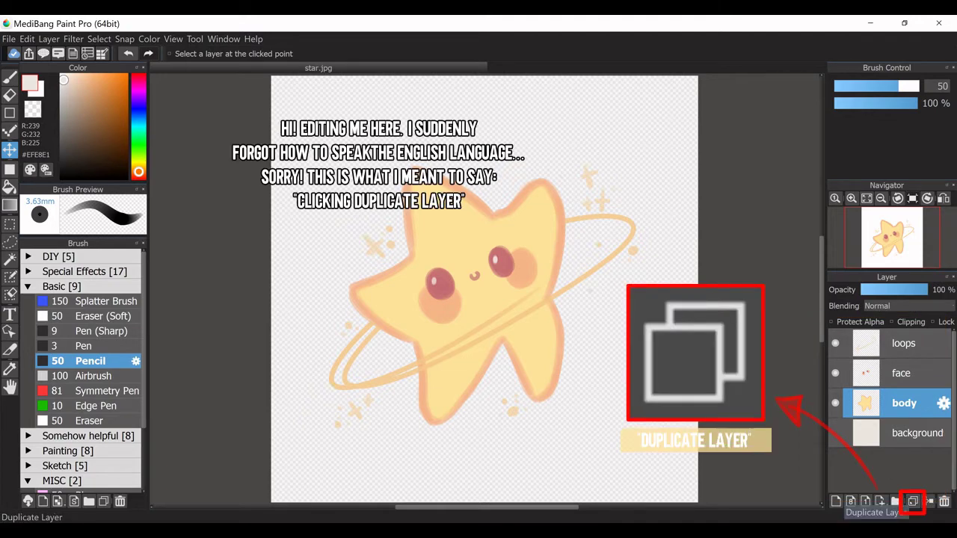
pyautogui.click(913, 501)
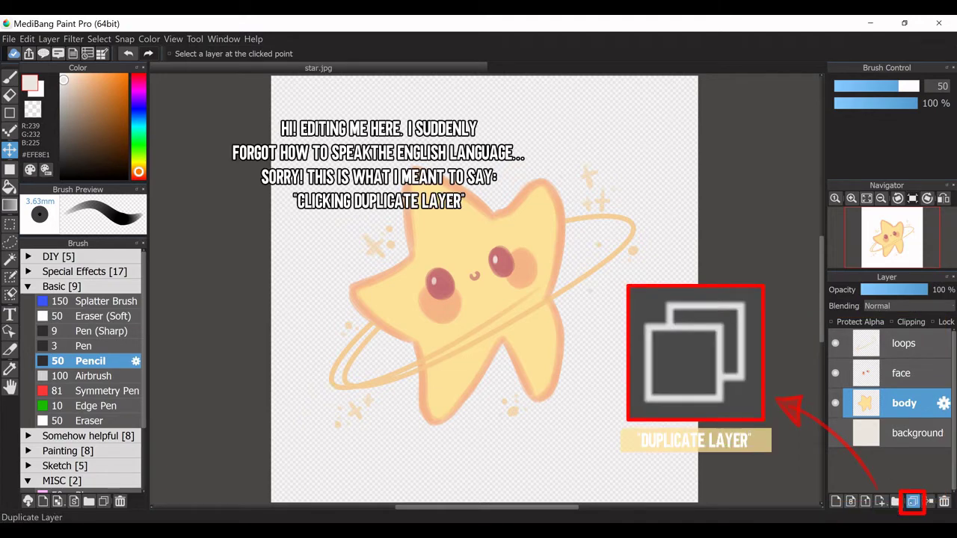
pyautogui.click(901, 373)
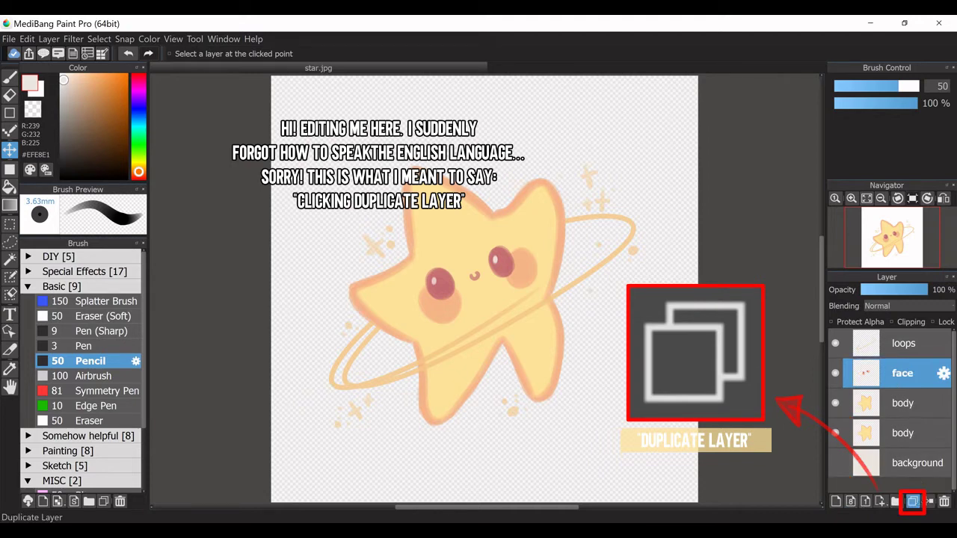
pyautogui.click(913, 501)
pyautogui.click(903, 343)
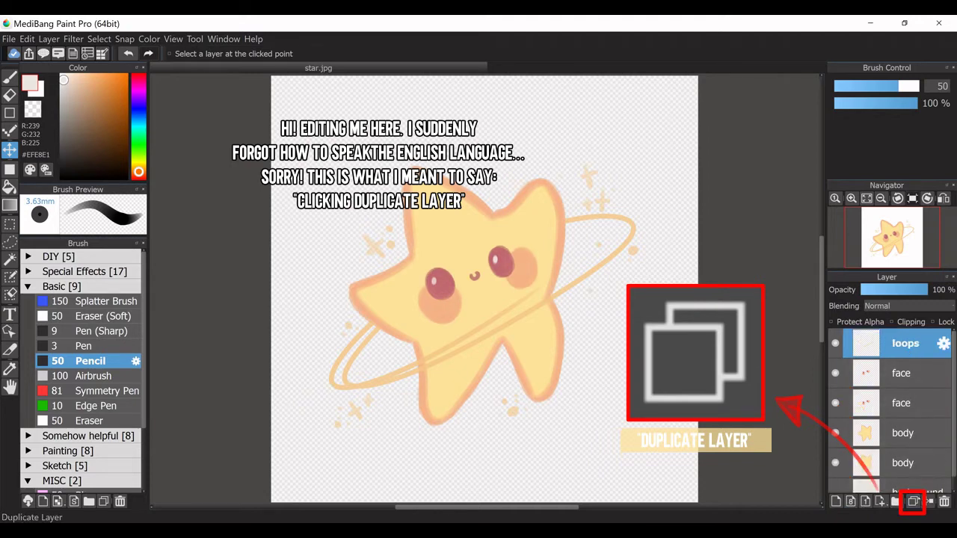
pyautogui.click(913, 502)
# Reorder the three copies and merge them into a single layer.
pyautogui.click(902, 403)
pyautogui.moveTo(913, 383); pyautogui.dragTo(908, 376)
pyautogui.moveTo(904, 463); pyautogui.dragTo(901, 384)
pyautogui.click(903, 343)
pyautogui.click(927, 502)
pyautogui.click(927, 501)
# Hide the original loops, face and body layers.
pyautogui.click(836, 373)
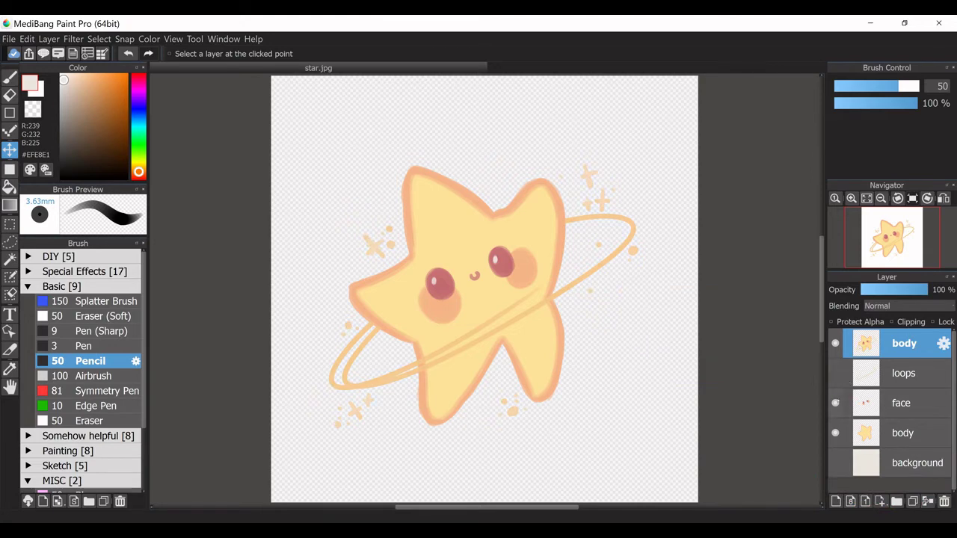
pyautogui.click(835, 403)
pyautogui.click(836, 433)
# Rename the merged layer to 'full body' and confirm it is visible.
pyautogui.click(944, 343)
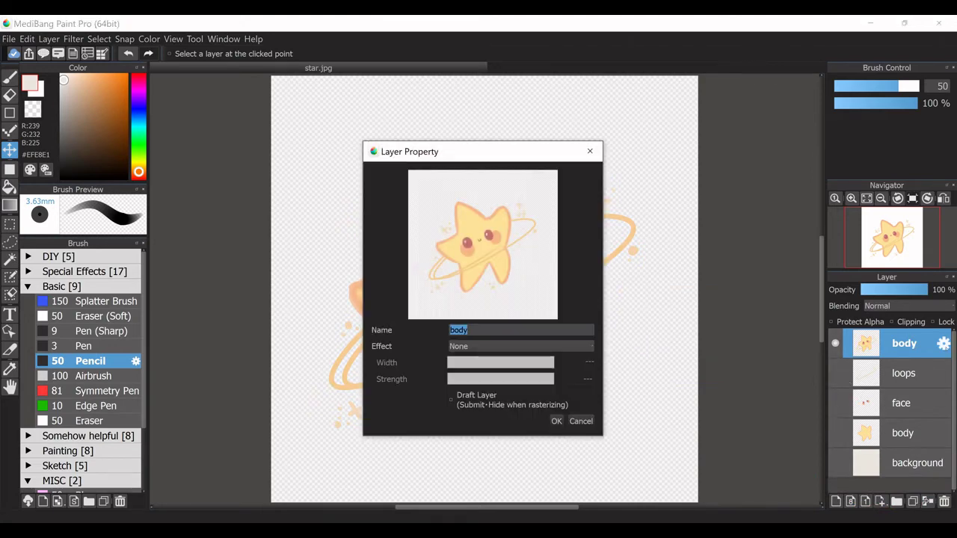
pyautogui.write('full body')
pyautogui.press('Return')
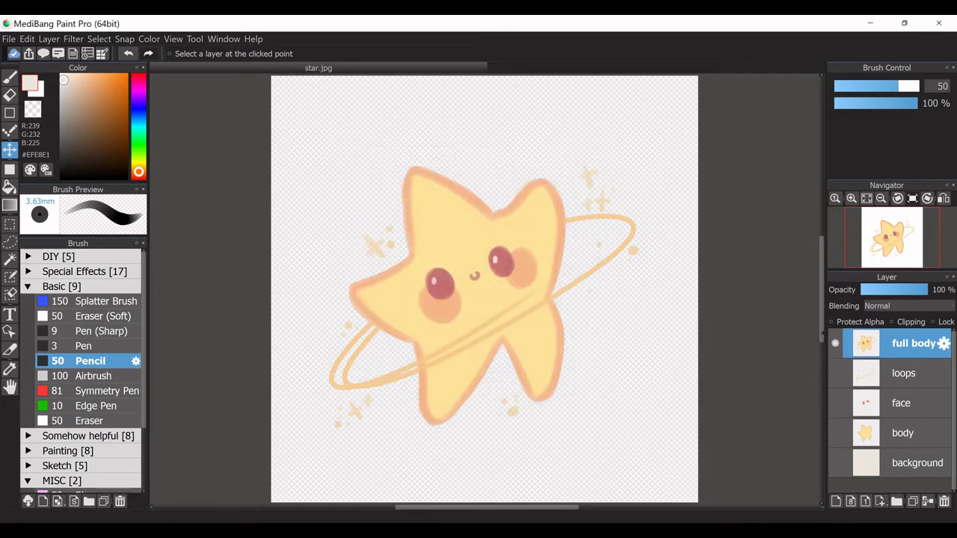
pyautogui.click(835, 343)
pyautogui.click(835, 343)
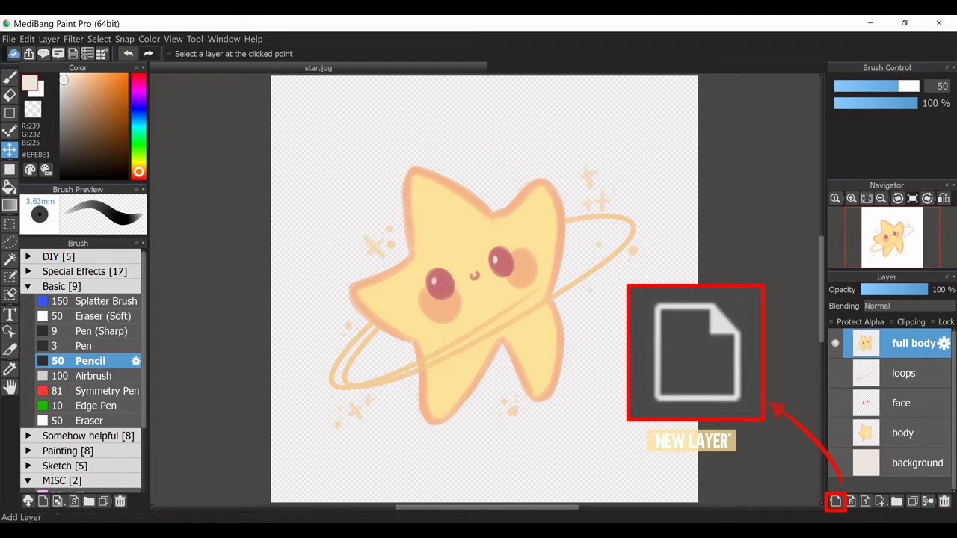
# Add a Color-blending layer clipped to full body, then pick the brush with black.
pyautogui.click(836, 502)
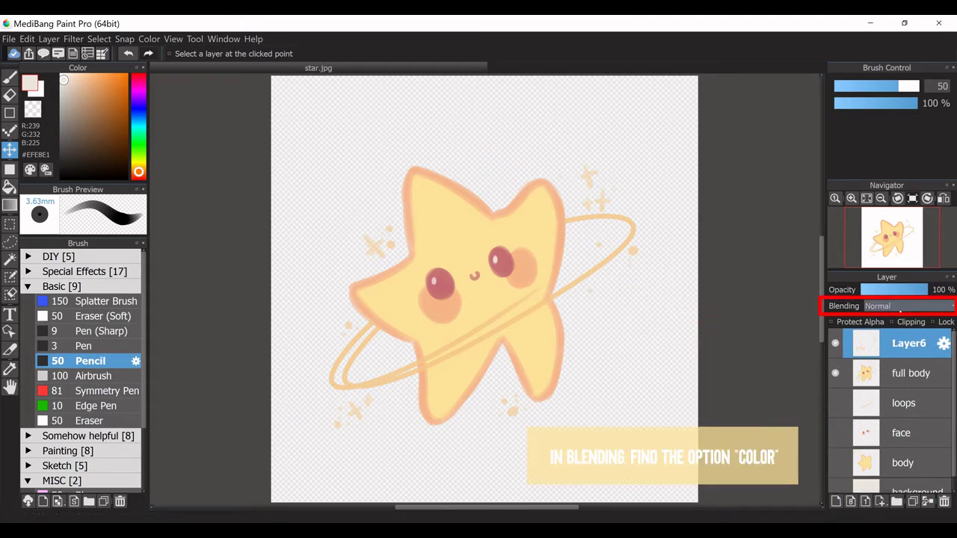
pyautogui.click(909, 306)
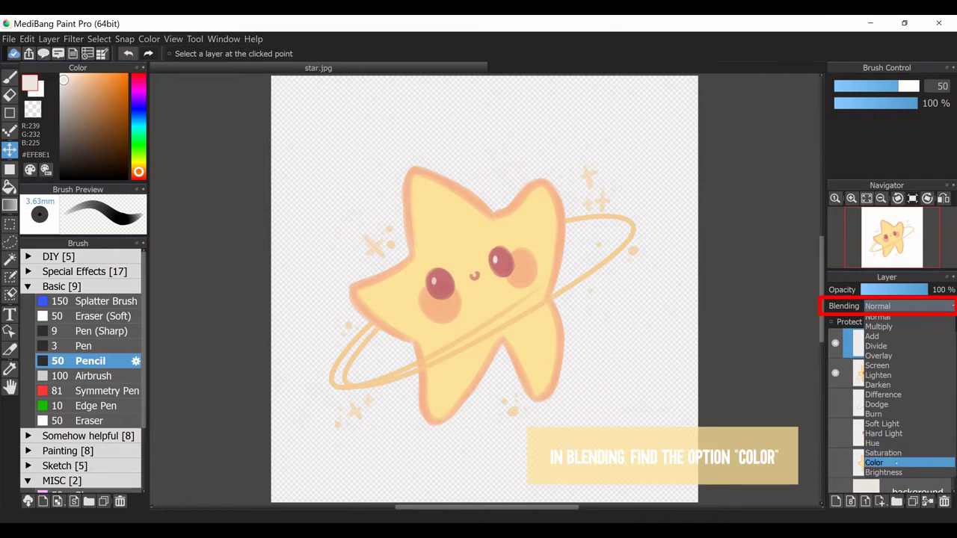
pyautogui.click(896, 463)
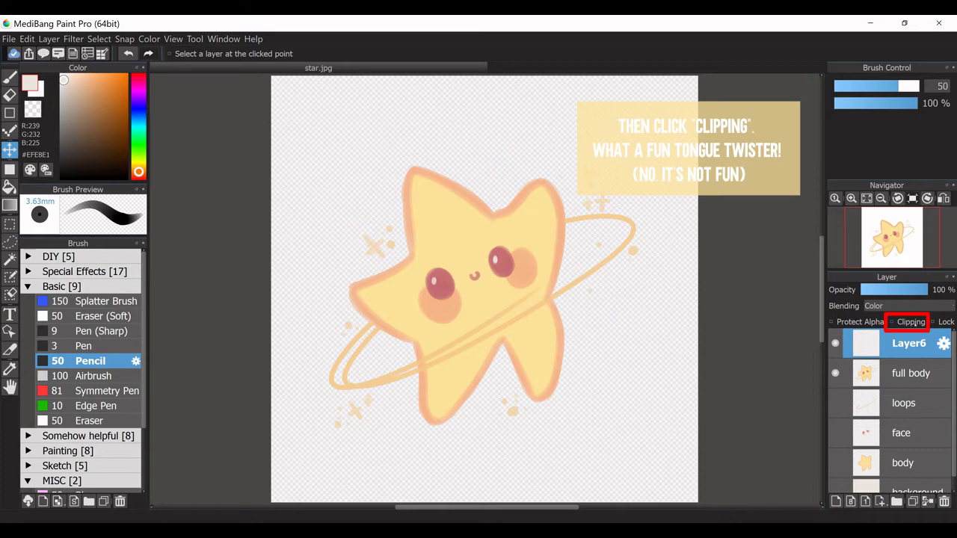
pyautogui.click(892, 323)
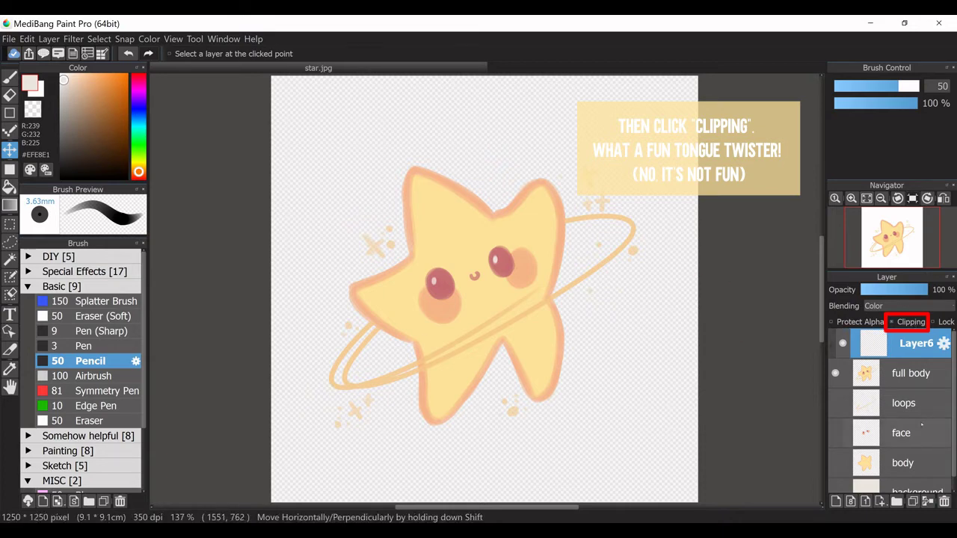
pyautogui.click(9, 77)
pyautogui.click(126, 177)
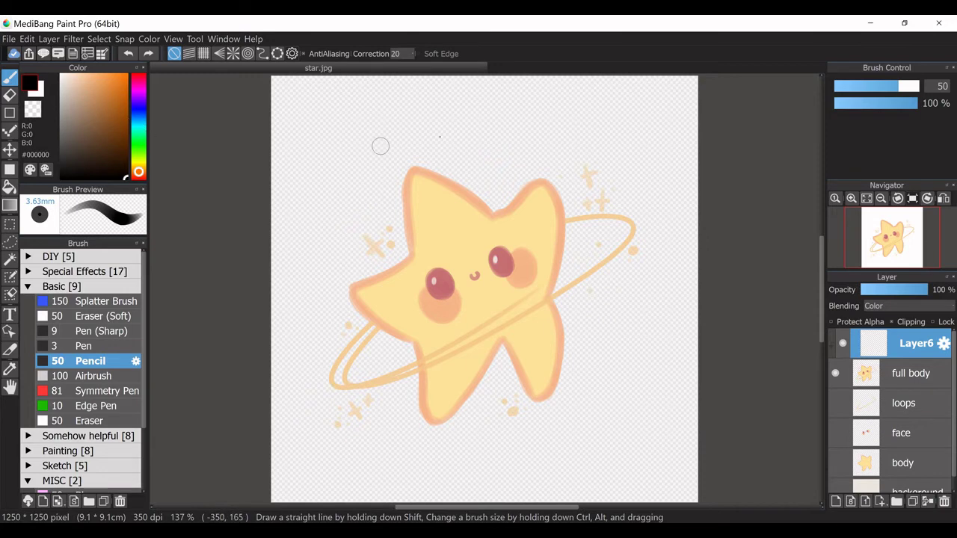
# Fill a box over the whole star with bright saturated blue on the new layer.
pyautogui.click(139, 119)
pyautogui.click(125, 76)
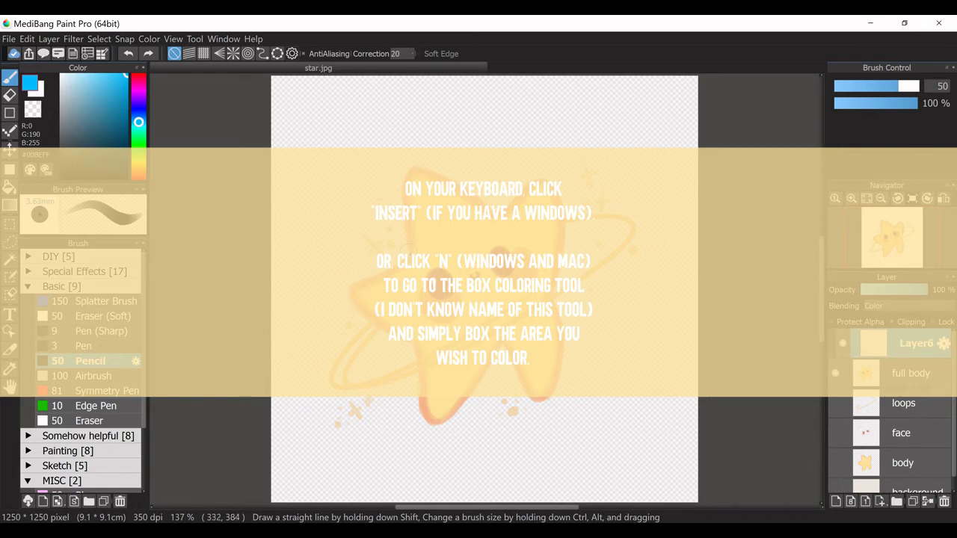
pyautogui.press('Insert')
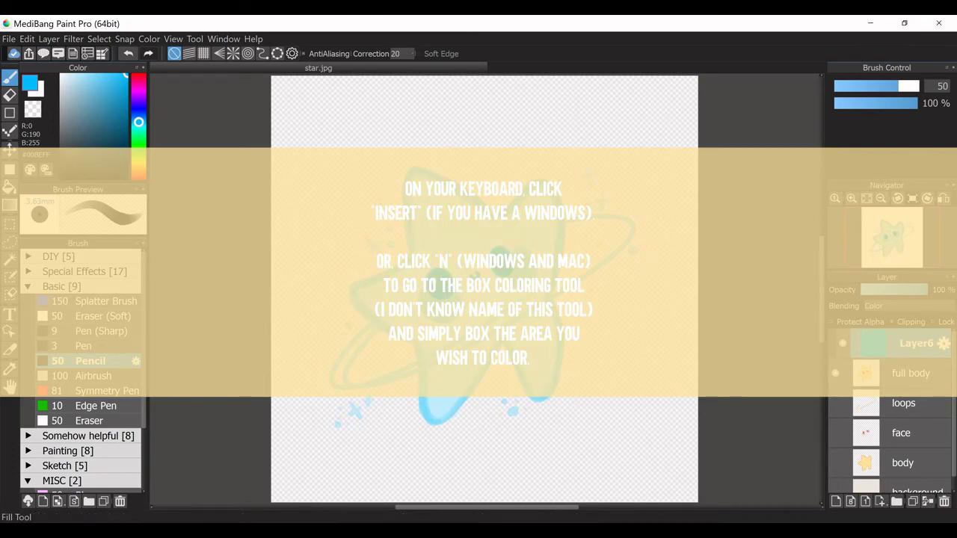
pyautogui.press('n')
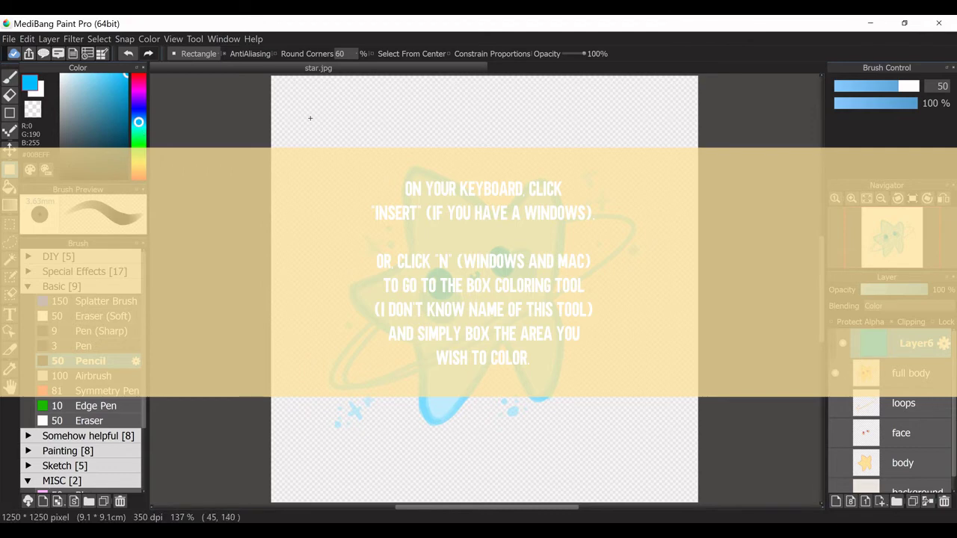
pyautogui.moveTo(286, 91); pyautogui.dragTo(712, 455)
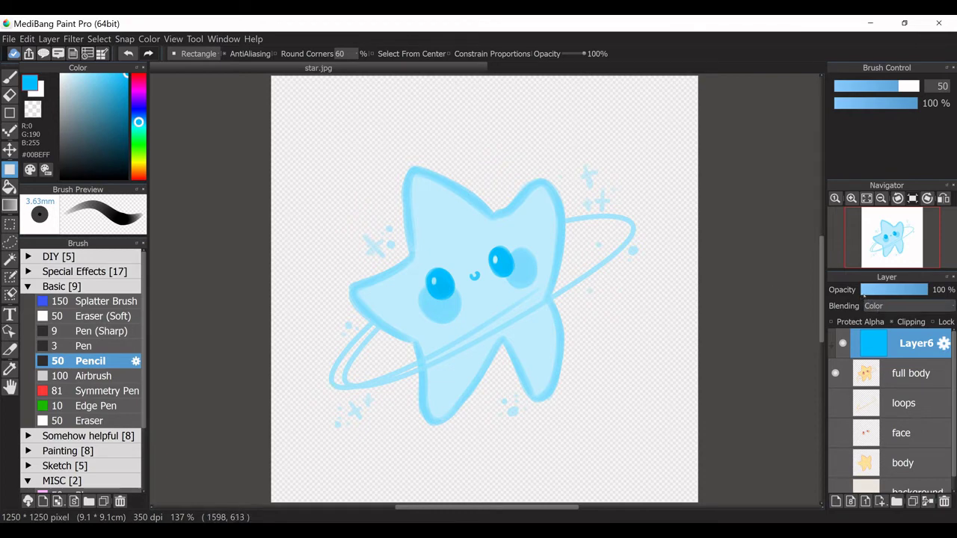
# Try a green fill, then switch the tint layer to Hue and refill it blue.
pyautogui.click(138, 143)
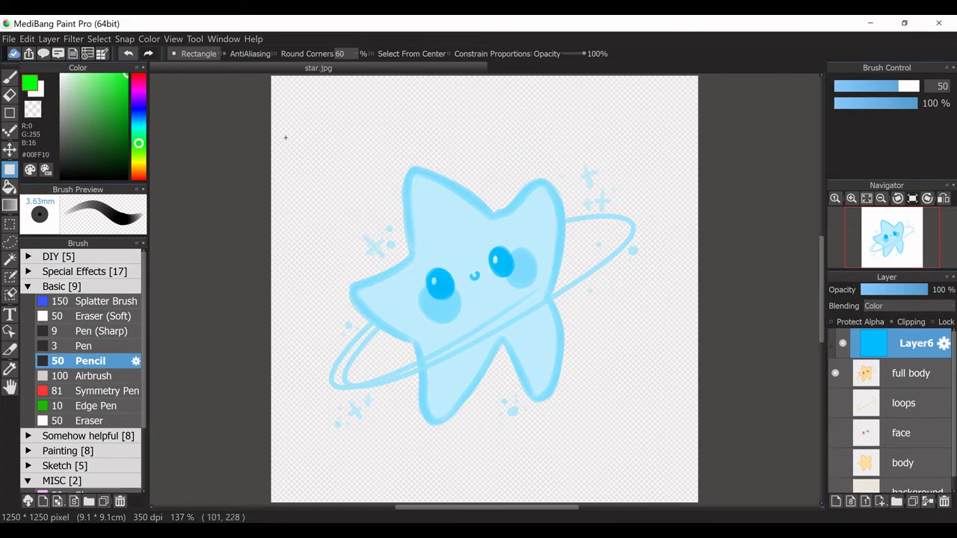
pyautogui.moveTo(285, 136); pyautogui.dragTo(766, 465)
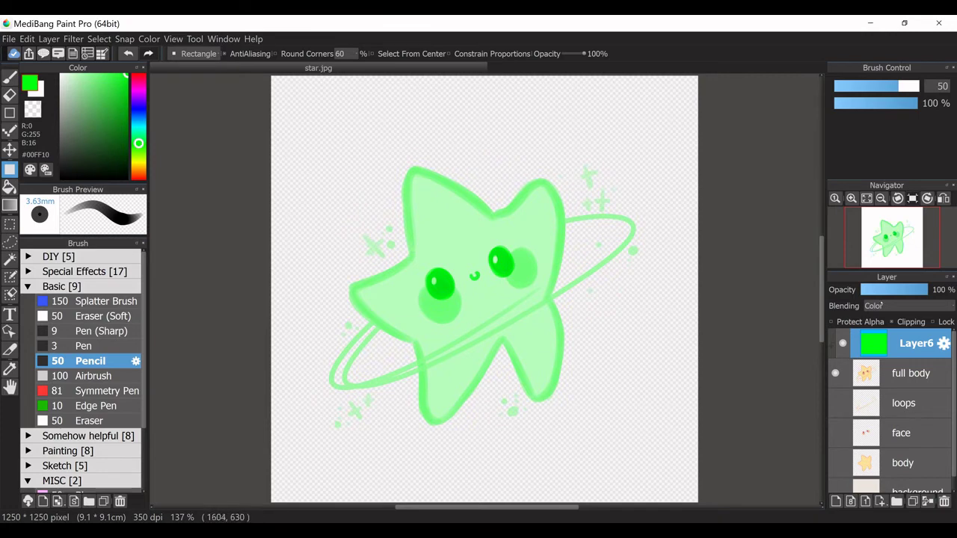
pyautogui.click(912, 306)
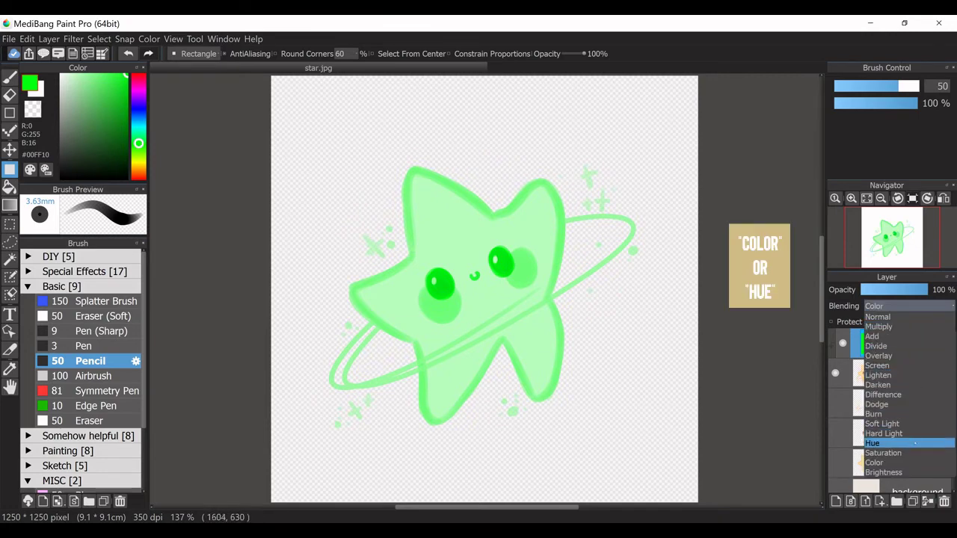
pyautogui.click(914, 443)
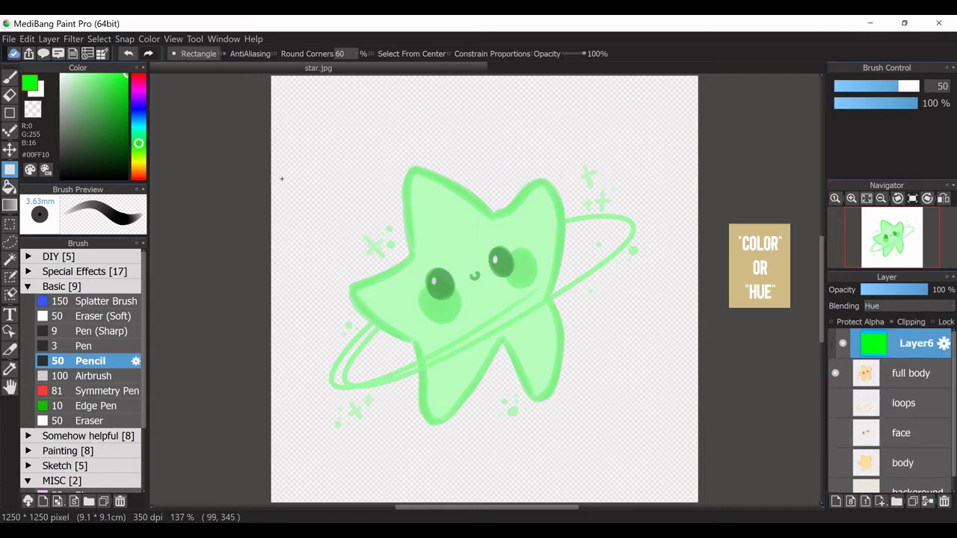
pyautogui.moveTo(259, 148); pyautogui.dragTo(671, 454)
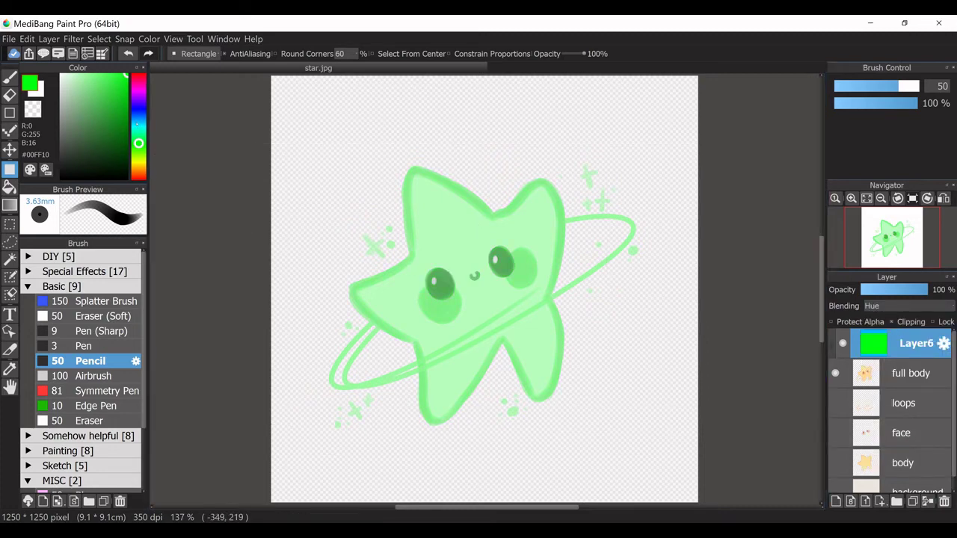
pyautogui.click(139, 122)
pyautogui.moveTo(235, 104); pyautogui.dragTo(727, 456)
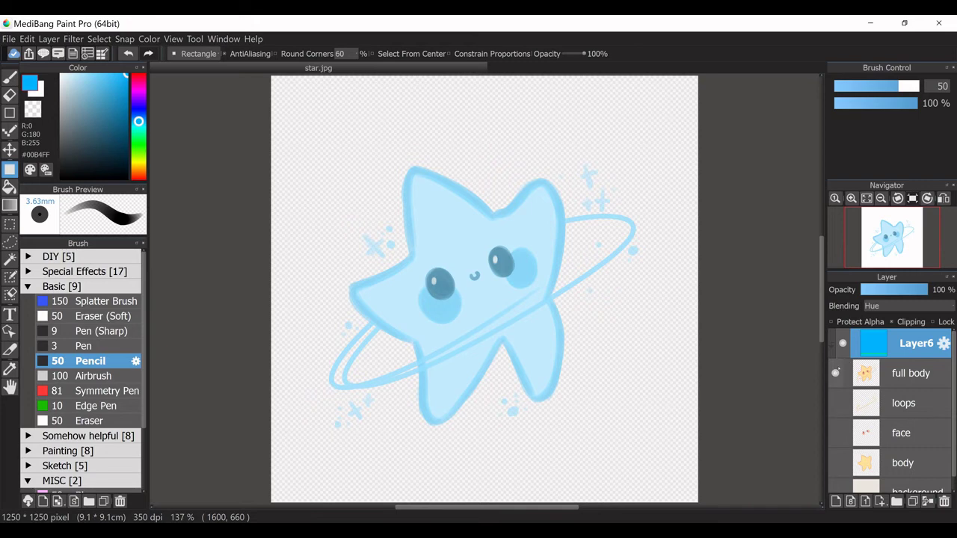
# Delete the blue Hue tint layer and add a fresh empty layer above full body.
pyautogui.click(837, 373)
pyautogui.click(836, 372)
pyautogui.click(944, 501)
pyautogui.click(836, 501)
# Place the background layer directly under full body and merge full body down into it.
pyautogui.click(935, 488)
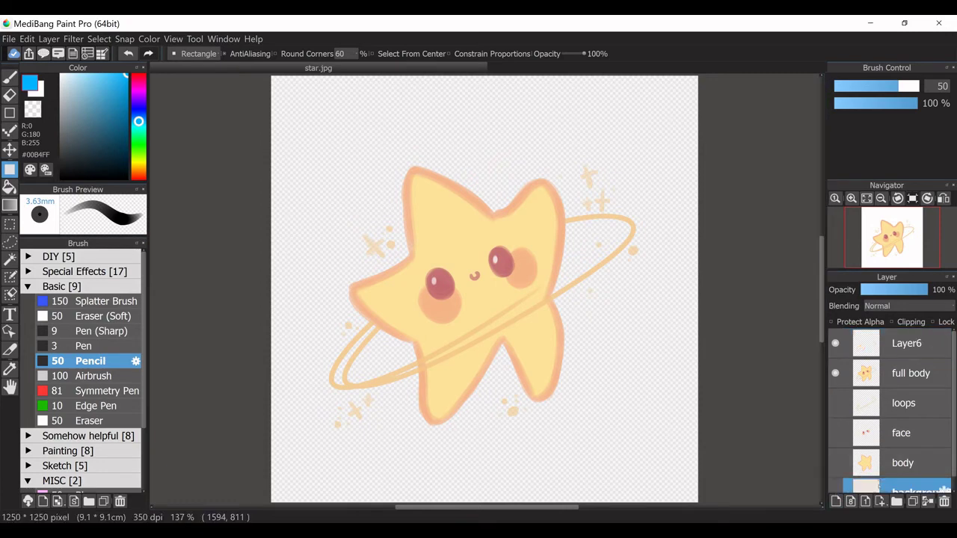
pyautogui.moveTo(944, 490); pyautogui.dragTo(888, 359)
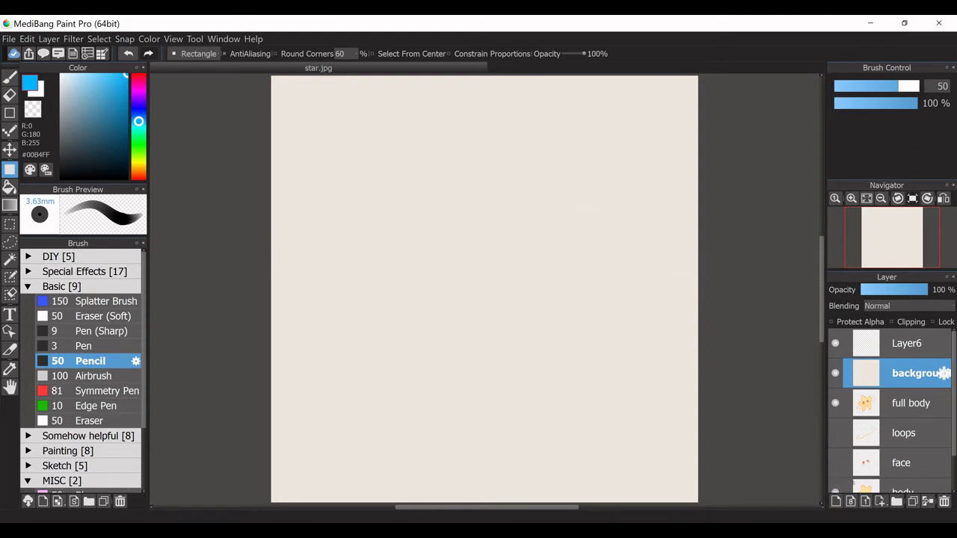
pyautogui.scroll(-1, 890, 411)
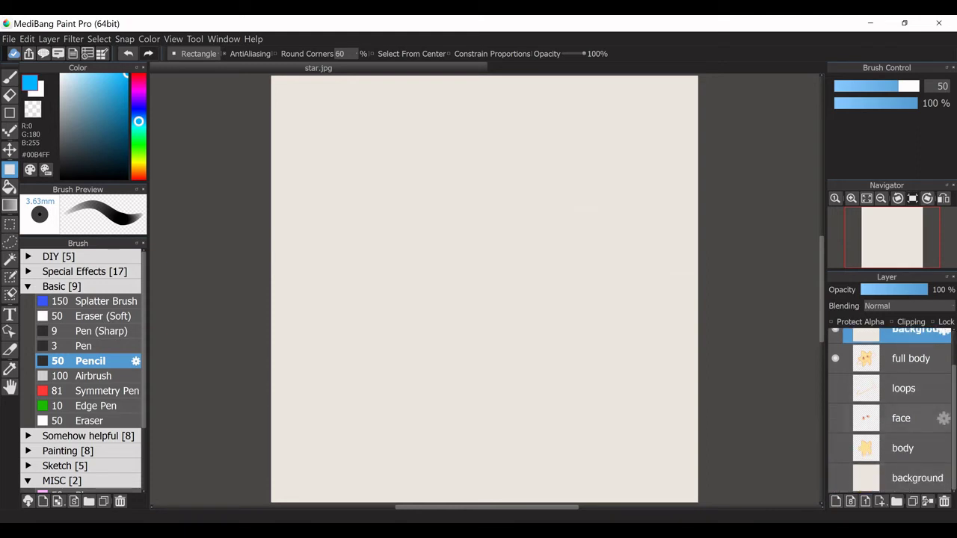
pyautogui.scroll(1, 903, 402)
pyautogui.scroll(1, 945, 347)
pyautogui.moveTo(944, 374); pyautogui.dragTo(944, 404)
pyautogui.click(943, 374)
pyautogui.hotkey('ctrl', 'e')
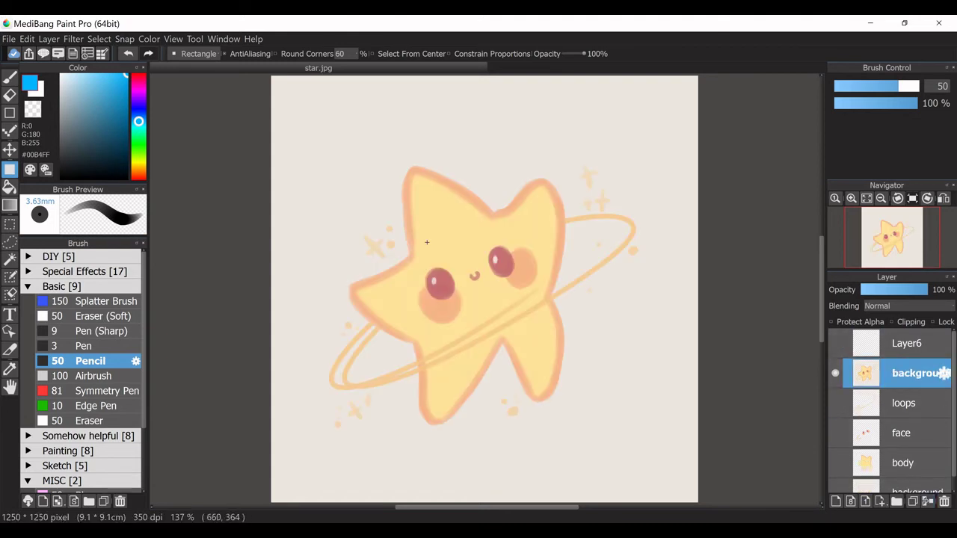
pyautogui.click(836, 373)
# Set Layer6 to Hue blending, fit the image to the window, and fill it blue.
pyautogui.click(897, 331)
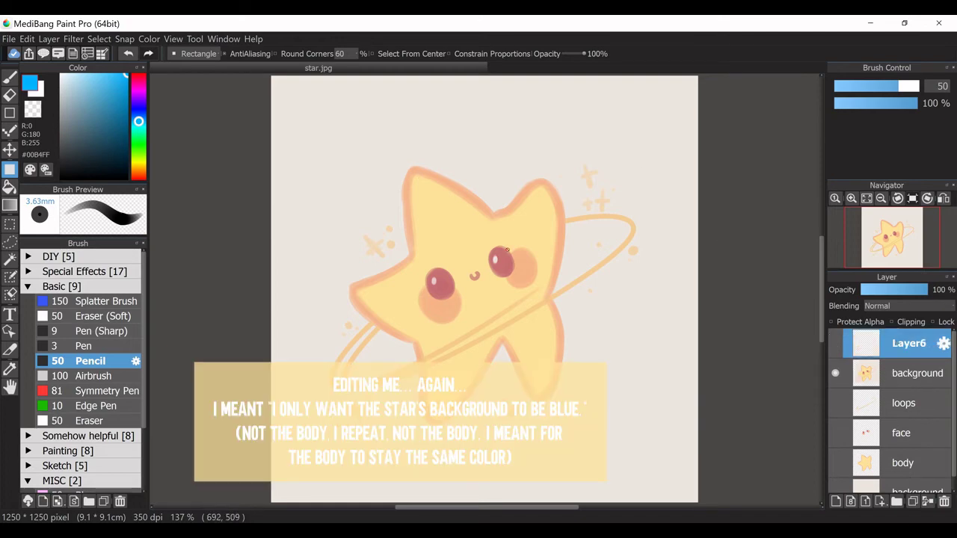
pyautogui.click(887, 308)
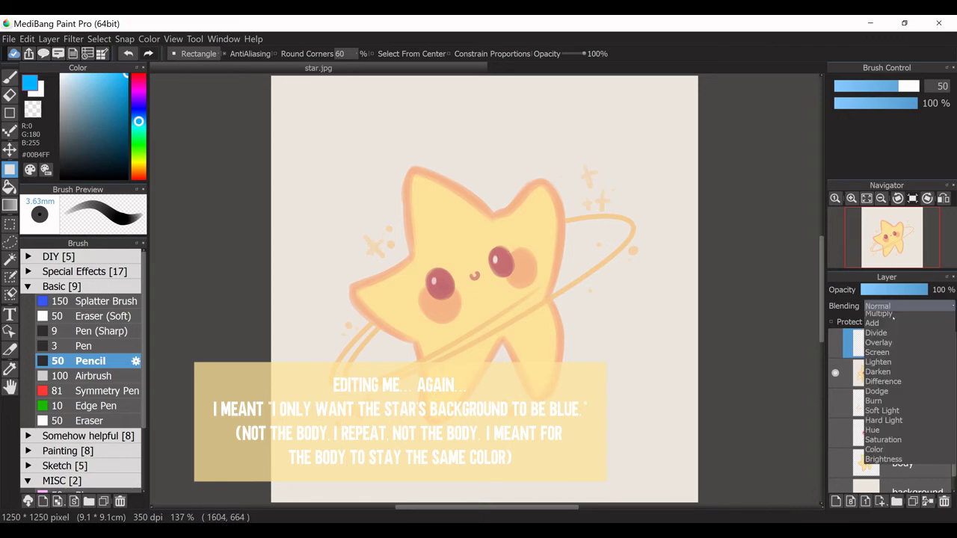
pyautogui.click(887, 307)
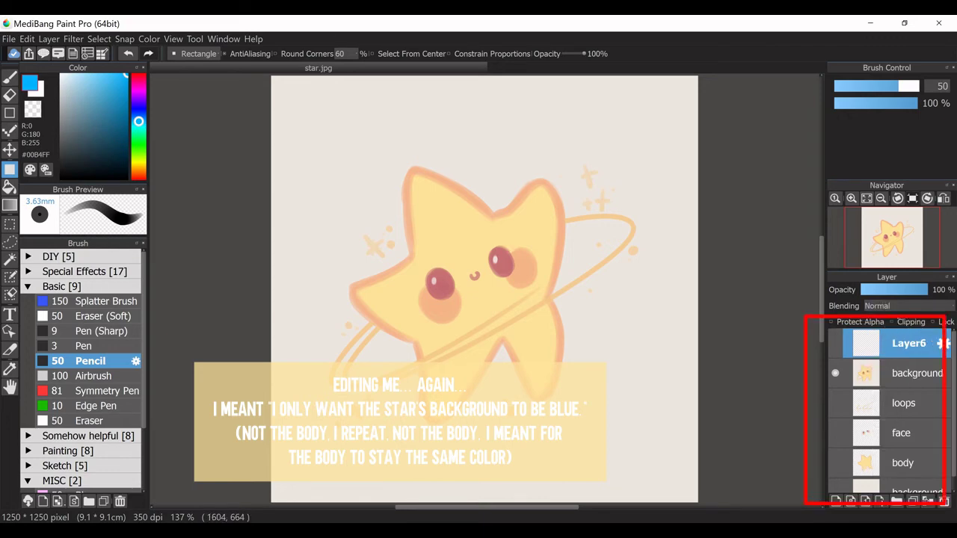
pyautogui.click(890, 307)
pyautogui.press('Escape')
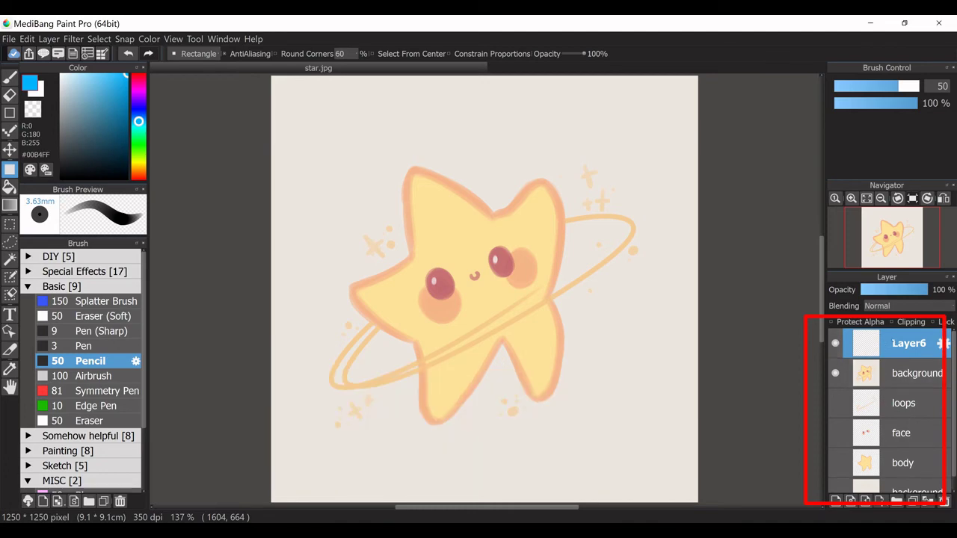
pyautogui.moveTo(903, 335); pyautogui.dragTo(901, 327)
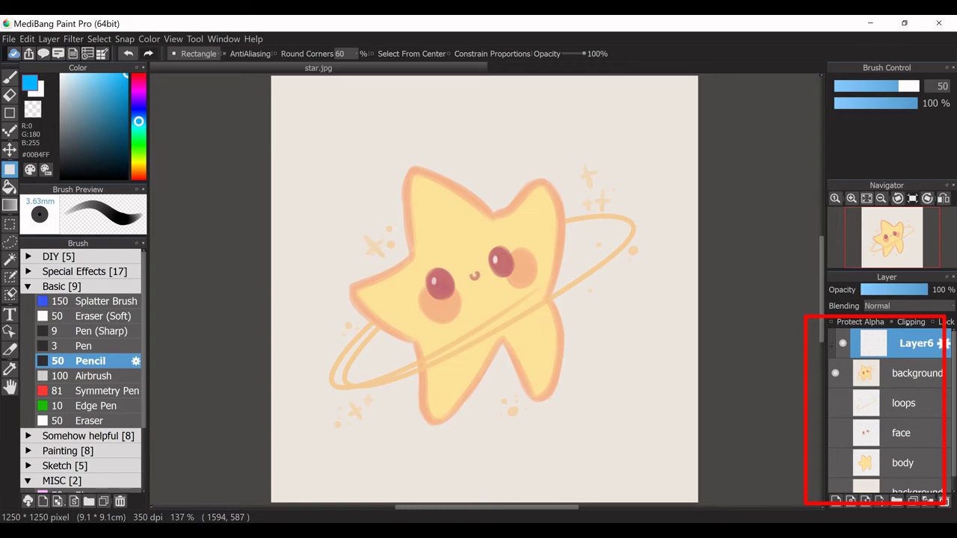
pyautogui.moveTo(907, 323); pyautogui.dragTo(894, 318)
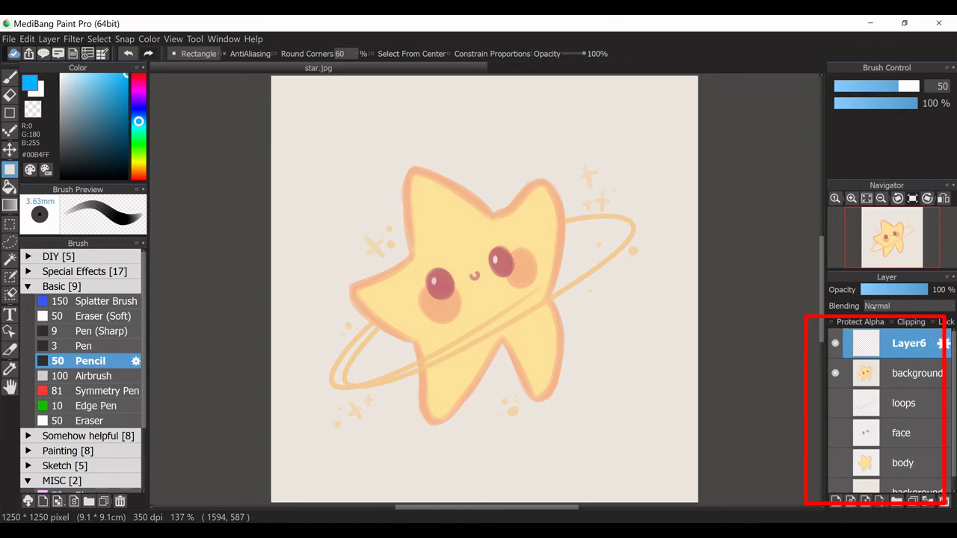
pyautogui.click(872, 307)
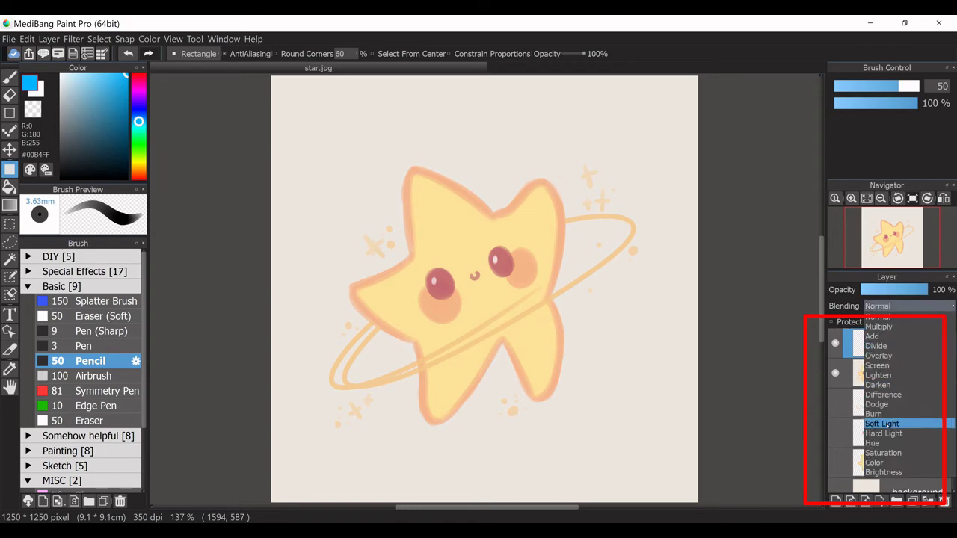
pyautogui.click(874, 444)
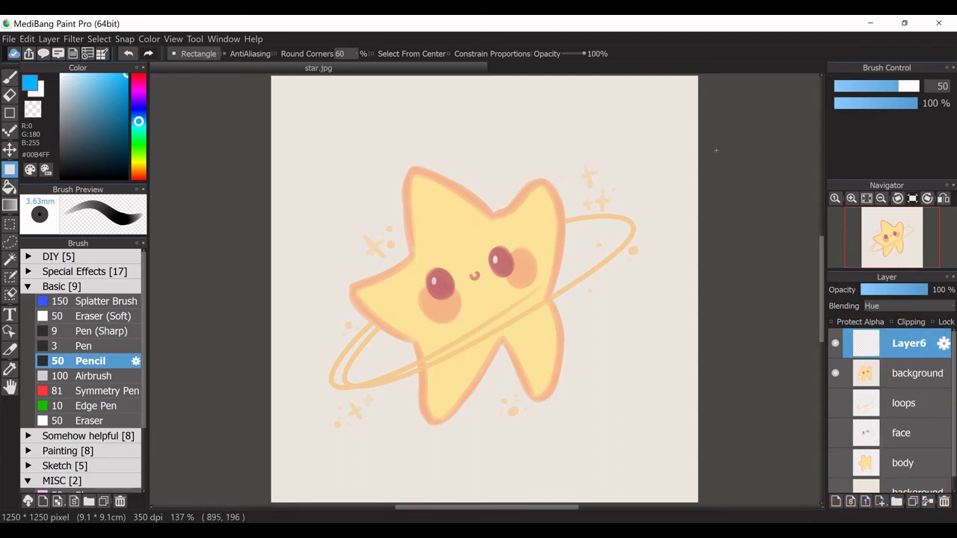
pyautogui.hotkey('ctrl', '0')
pyautogui.moveTo(290, 109); pyautogui.dragTo(714, 465)
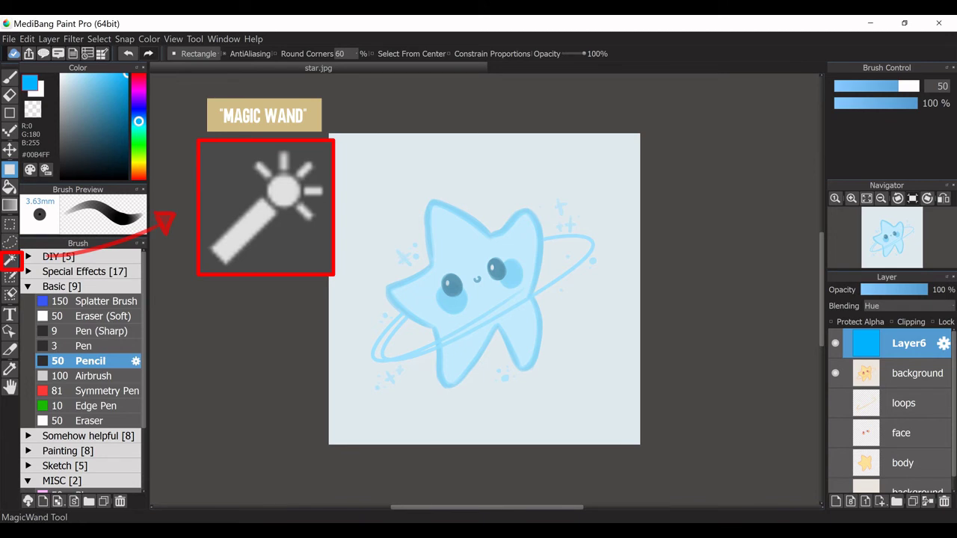
# Magic-wand select the background and both inner ring gaps to isolate the star.
pyautogui.click(10, 259)
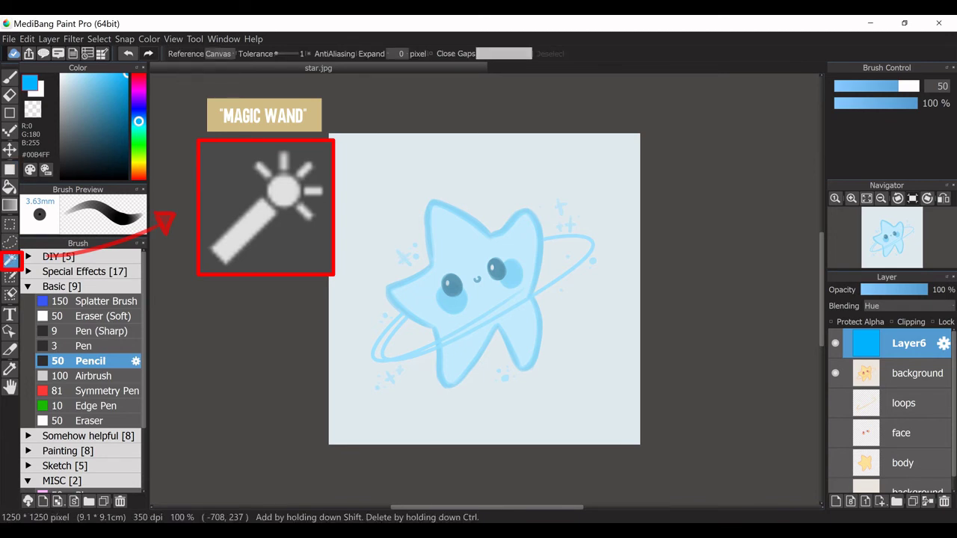
pyautogui.click(472, 174)
pyautogui.click(851, 198)
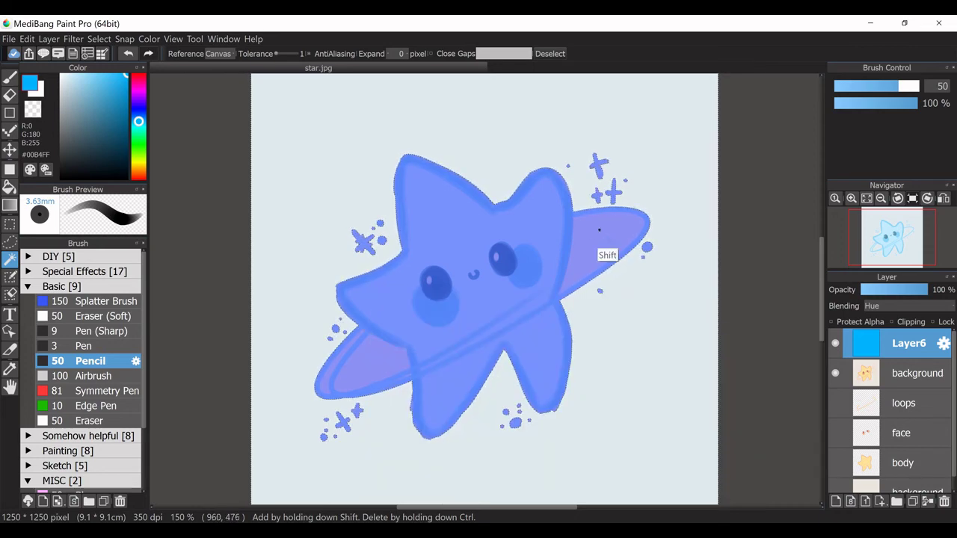
pyautogui.keyDown('shift'); pyautogui.click(597, 232); pyautogui.keyUp('shift')
pyautogui.keyDown('shift'); pyautogui.click(335, 379); pyautogui.keyUp('shift')
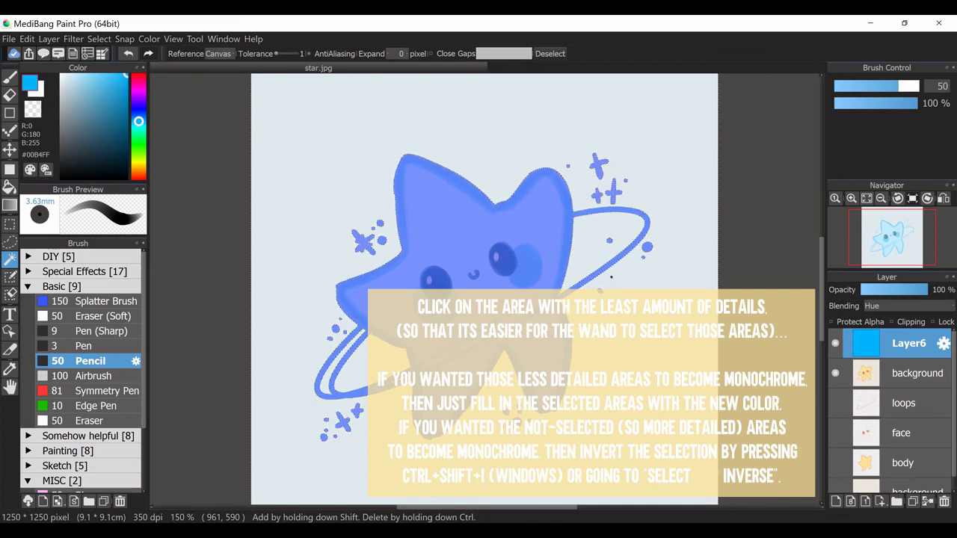
pyautogui.click(611, 276)
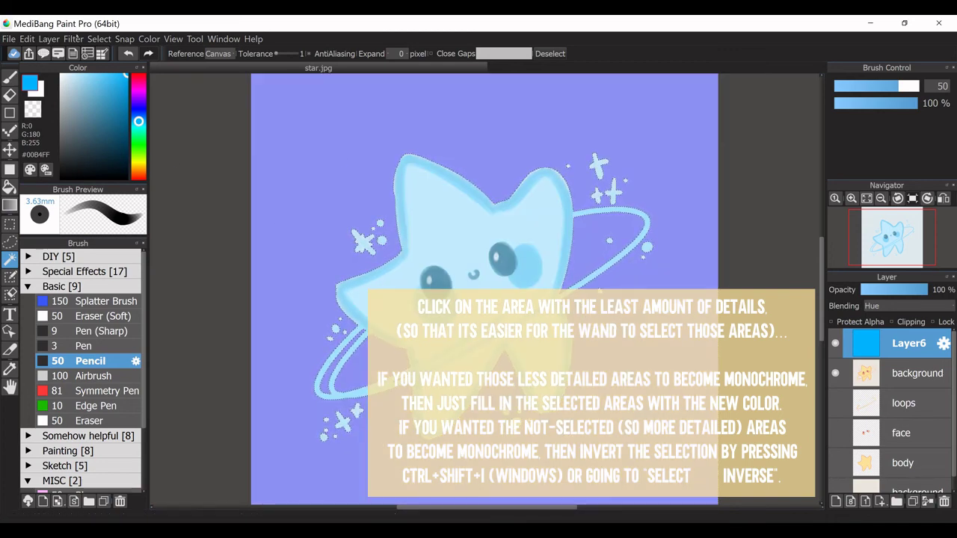
# Cut the star's area out of the blue Hue layer and zoom out to the whole picture.
pyautogui.click(89, 39)
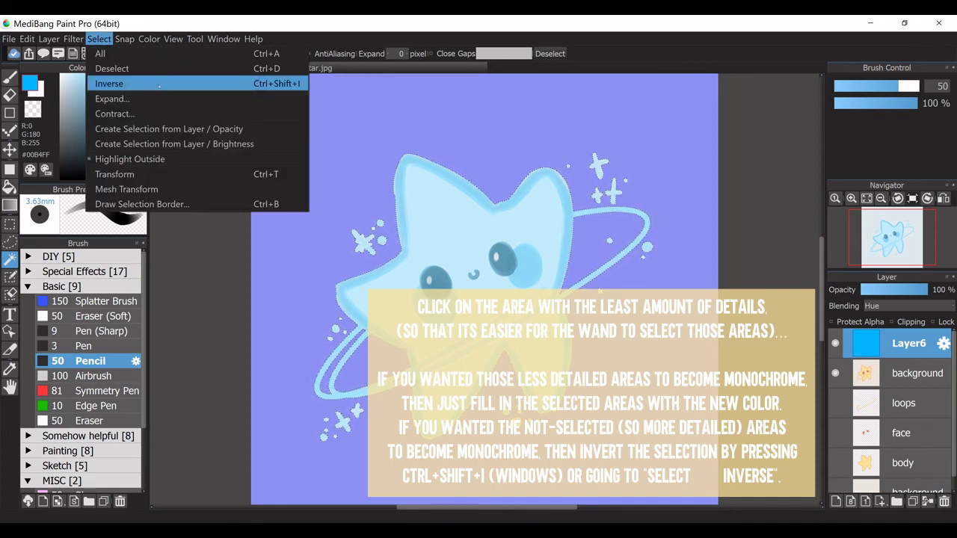
pyautogui.click(481, 234)
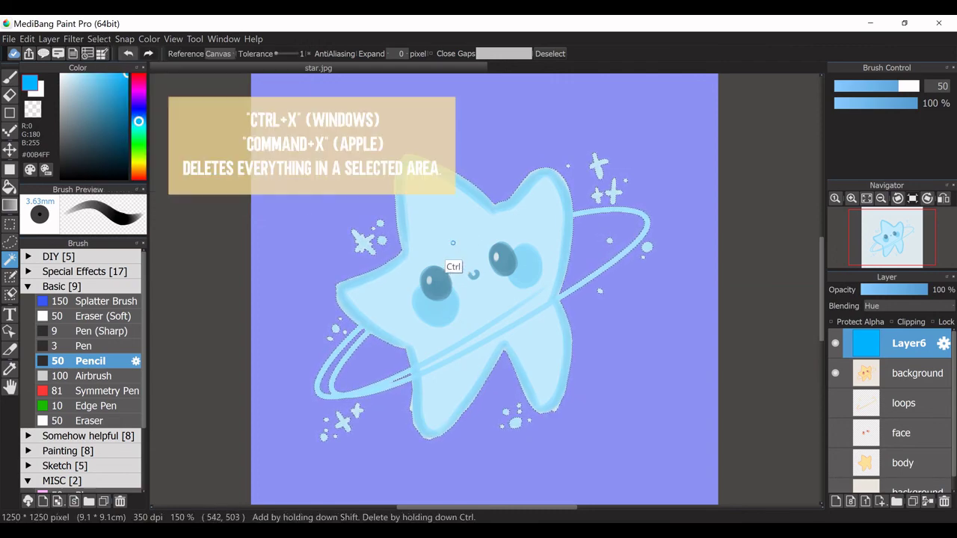
pyautogui.hotkey('ctrl', 'x')
pyautogui.press('e')
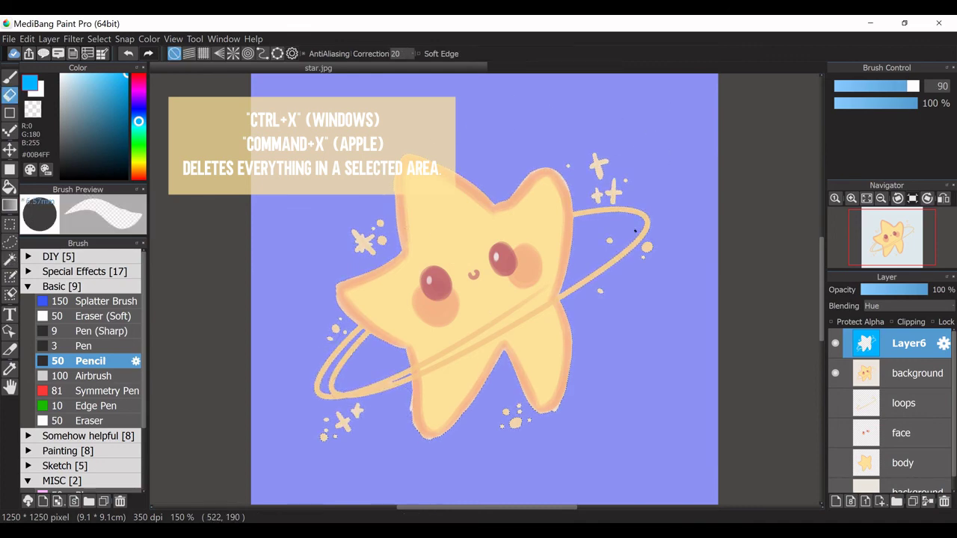
pyautogui.hotkey('ctrl', 'd')
pyautogui.hotkey('ctrl', 'z')
pyautogui.hotkey('ctrl', 'z')
pyautogui.hotkey('ctrl', 'x')
pyautogui.click(881, 199)
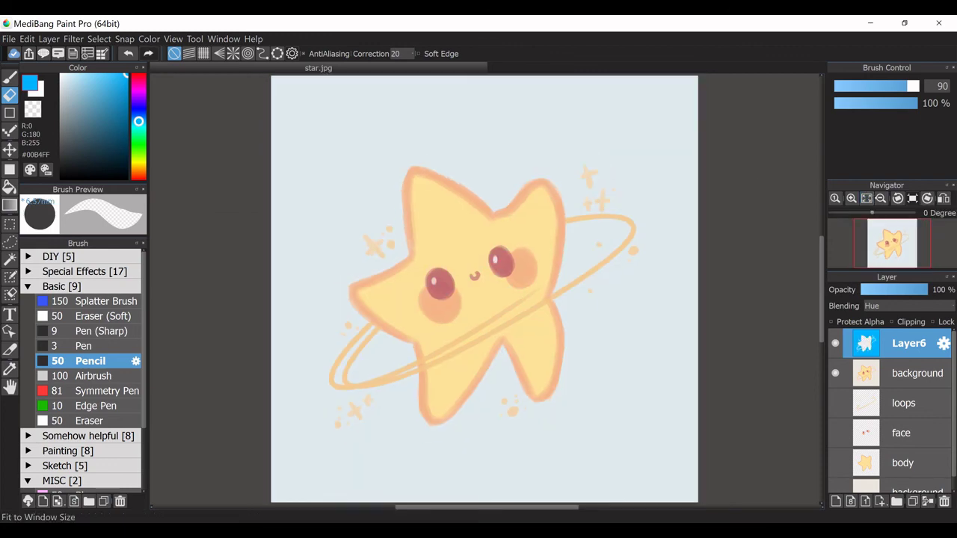
pyautogui.click(881, 198)
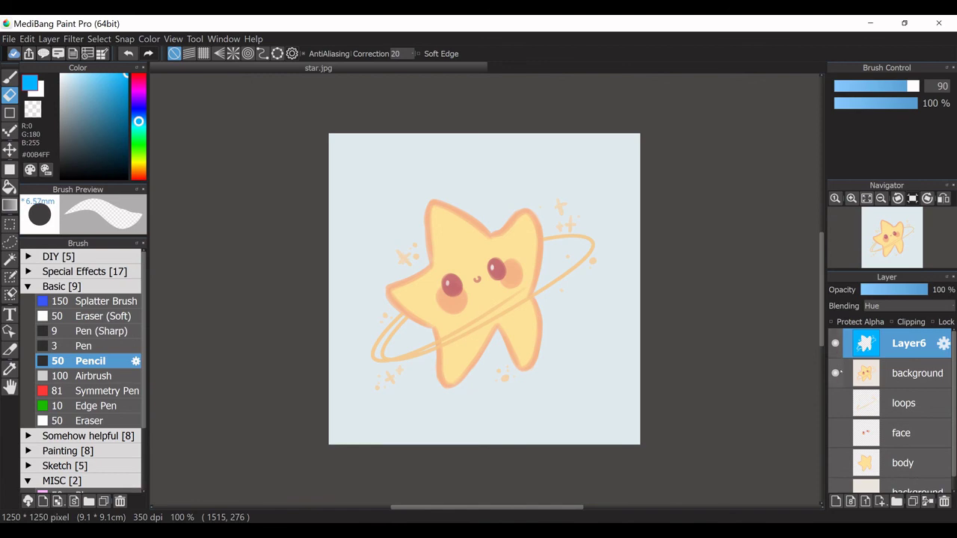